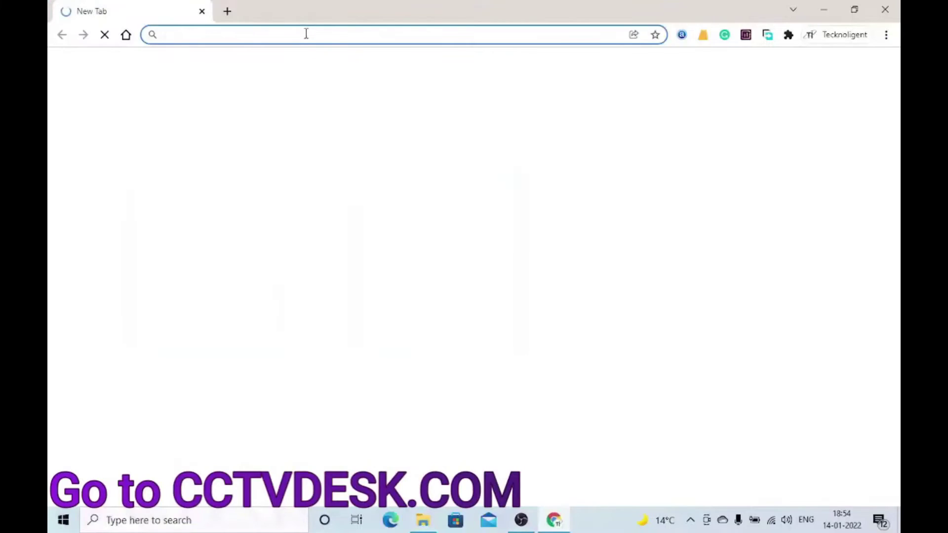
Step: Go to the cctvdesk.com website in Chrome
left_click(306, 33)
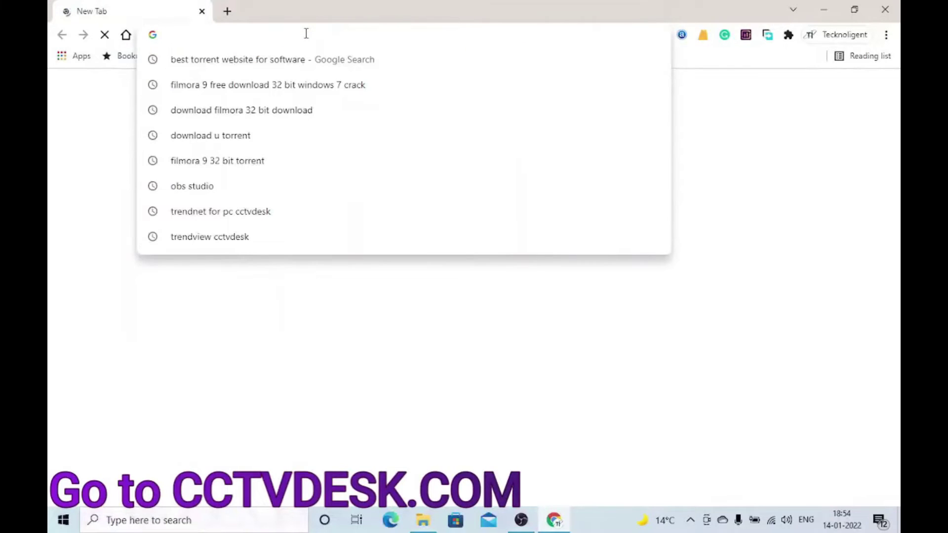
type("cc")
key("Right")
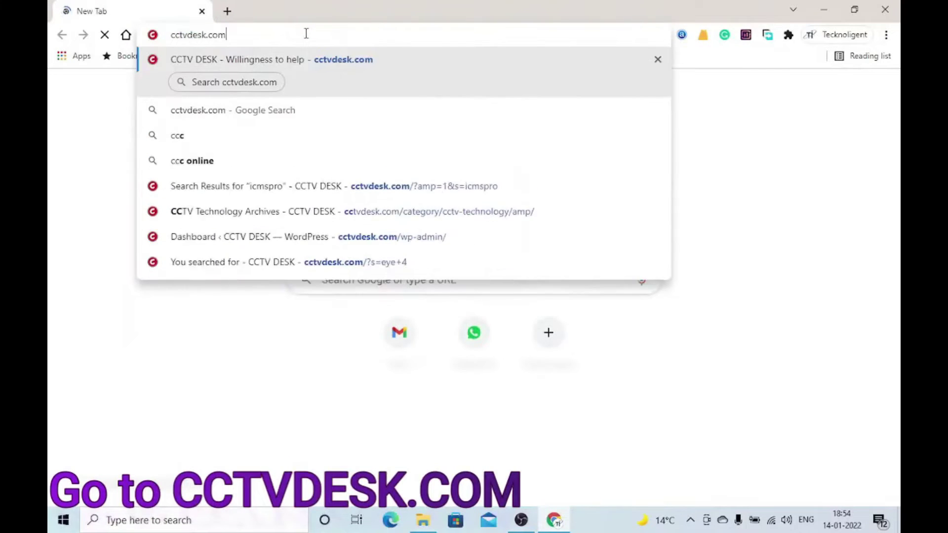
key("Return")
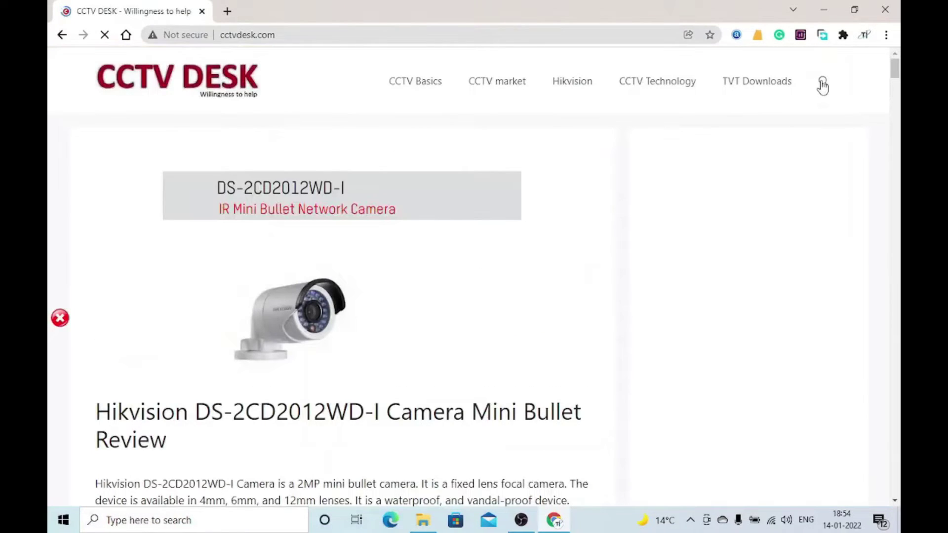
Step: Search the cctvdesk.com site for 'eye4'
left_click(822, 82)
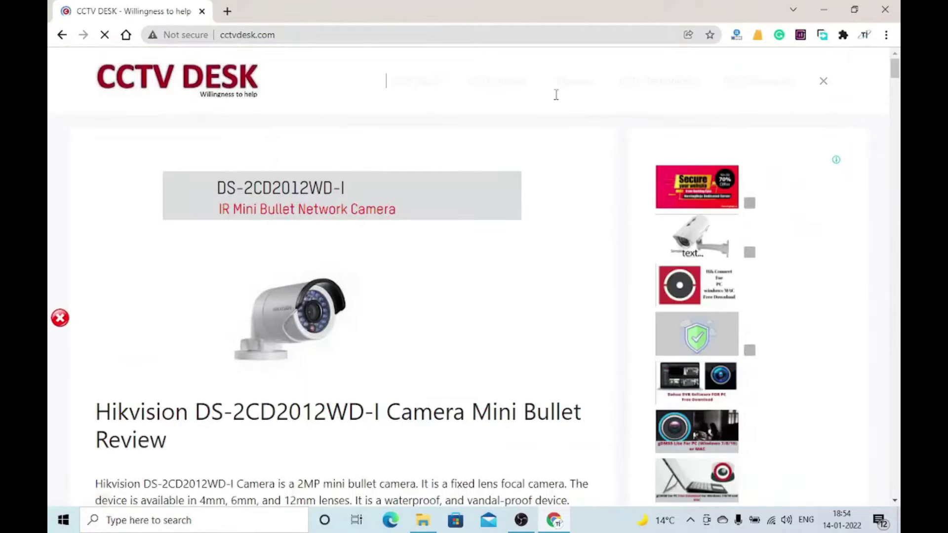
type("e")
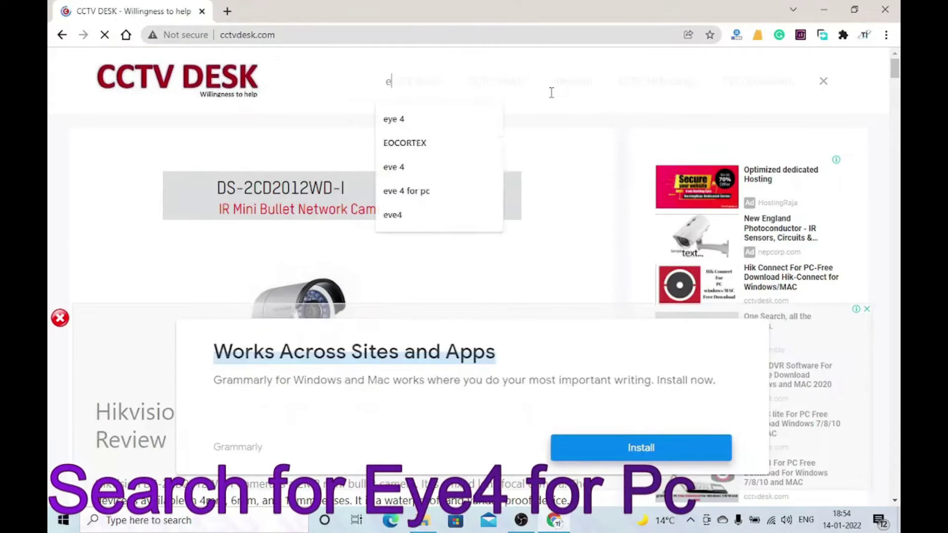
type("ye4")
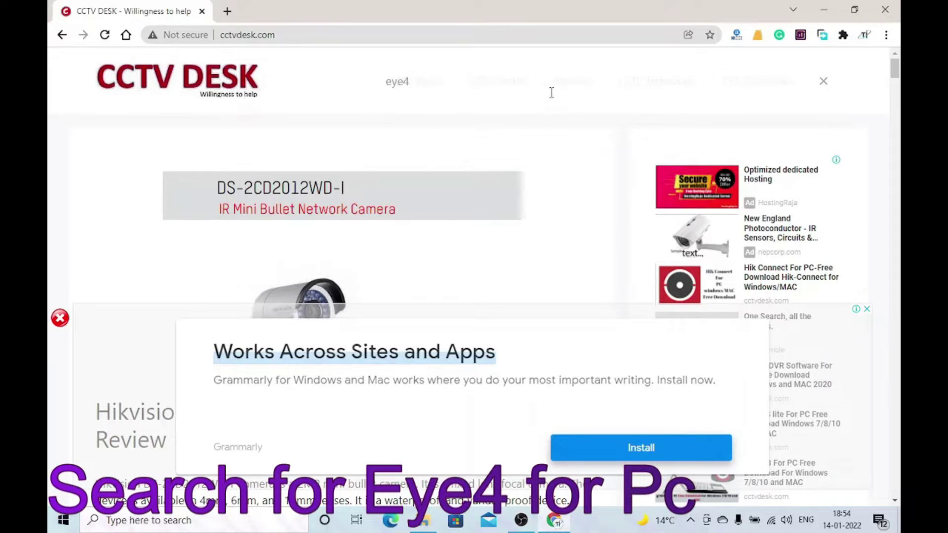
key("Return")
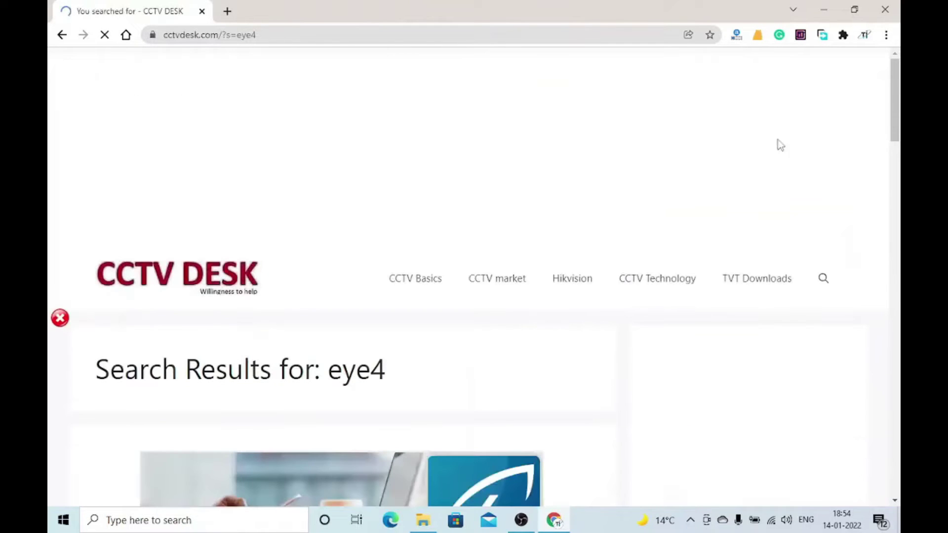
Step: Open the 'Download Eye4 For PC' article and start its Free Download for PC (Windows)
left_click_drag(891, 93, 866, 339)
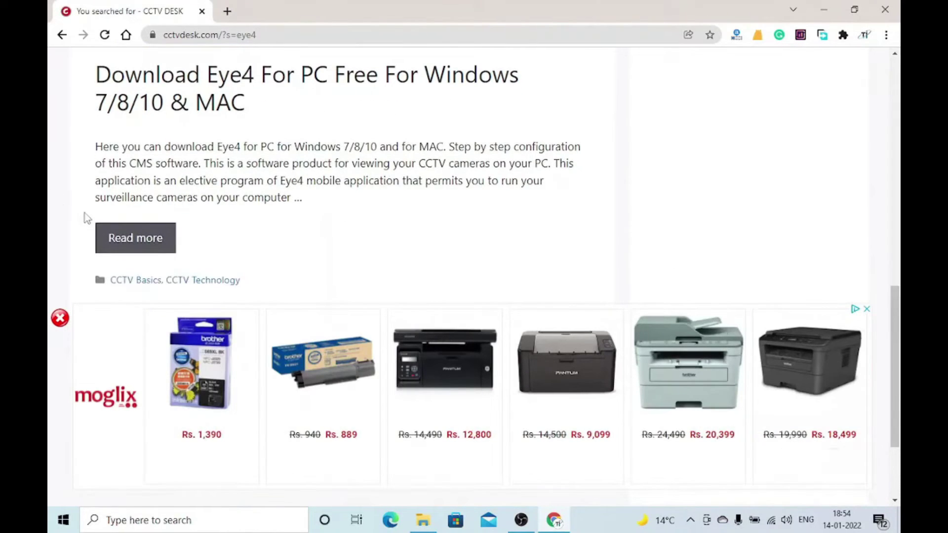
left_click(117, 238)
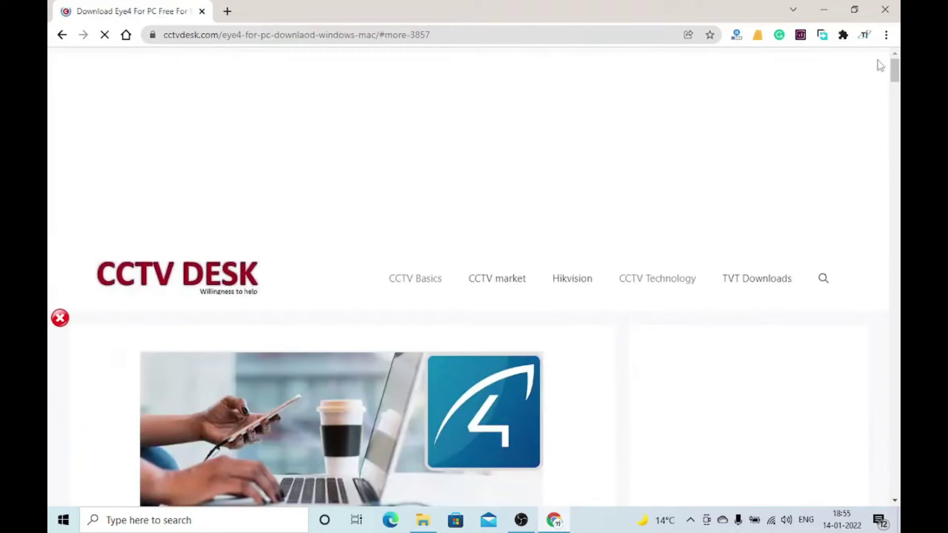
left_click(896, 116)
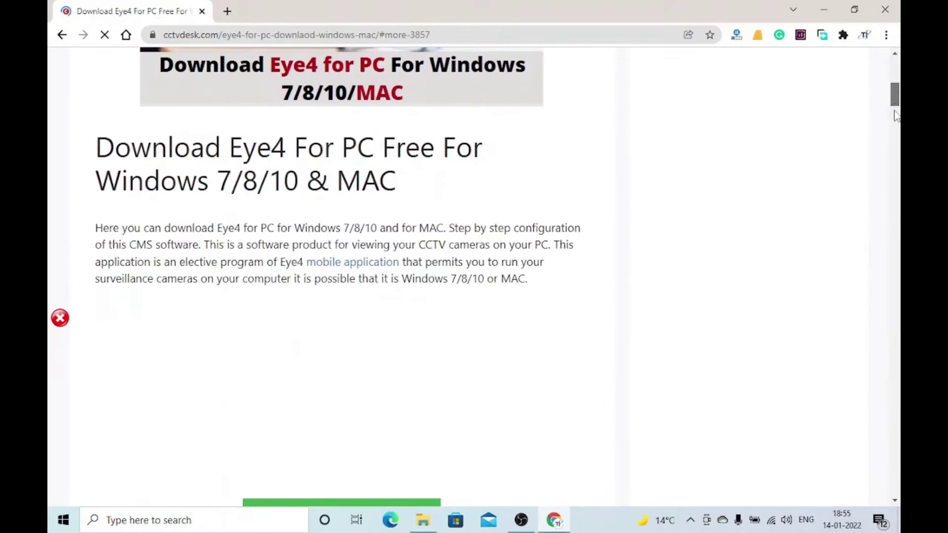
left_click(895, 116)
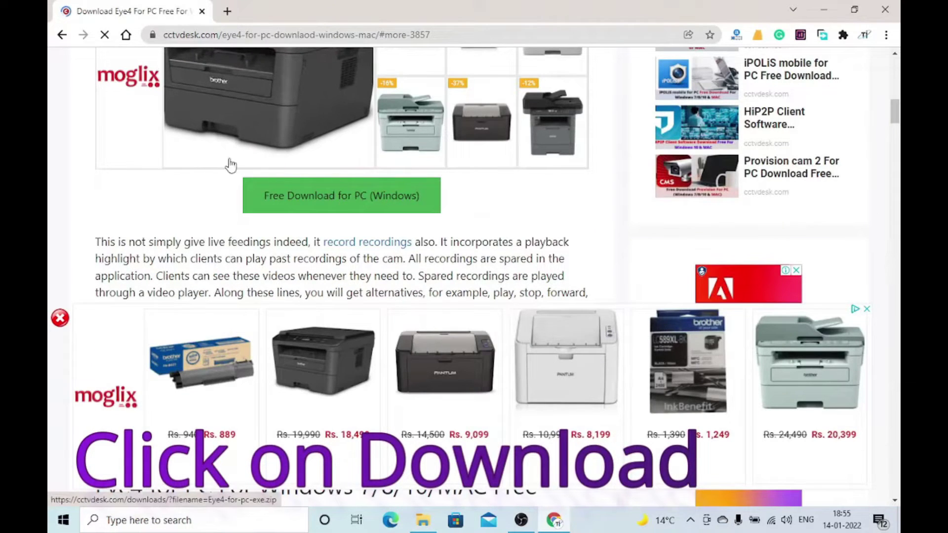
left_click(325, 200)
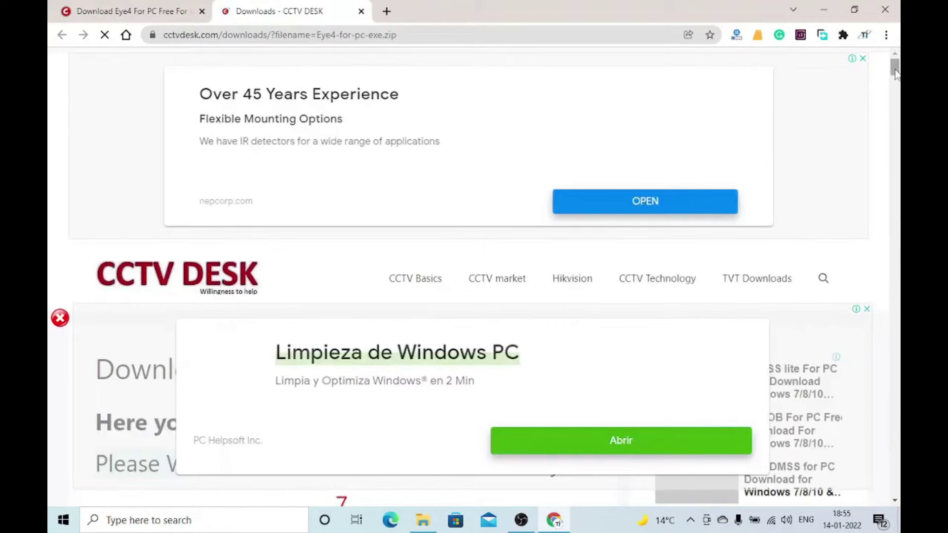
Step: After the countdown, download Eye4-for-pc-exe.zip from the CCTV DESK download page
left_click_drag(896, 73, 896, 87)
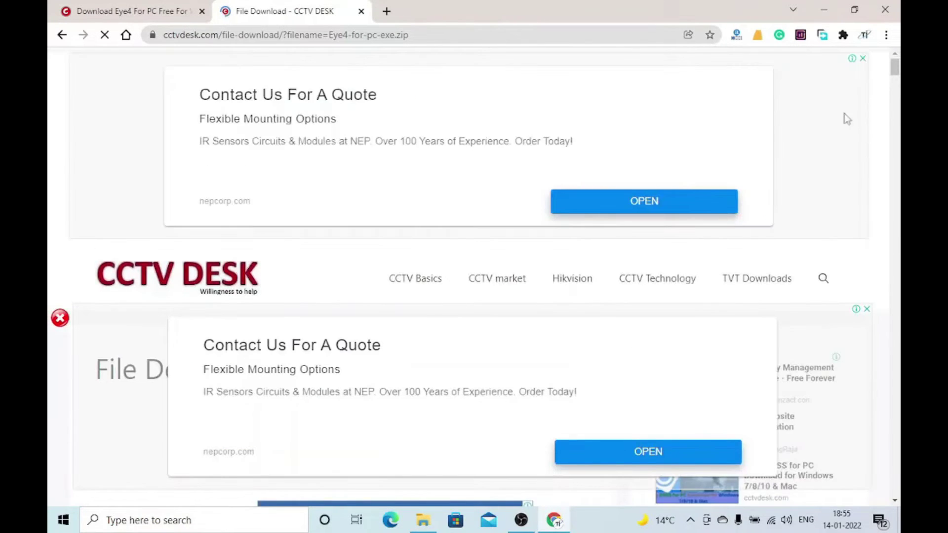
scroll(895, 71, "down", 5)
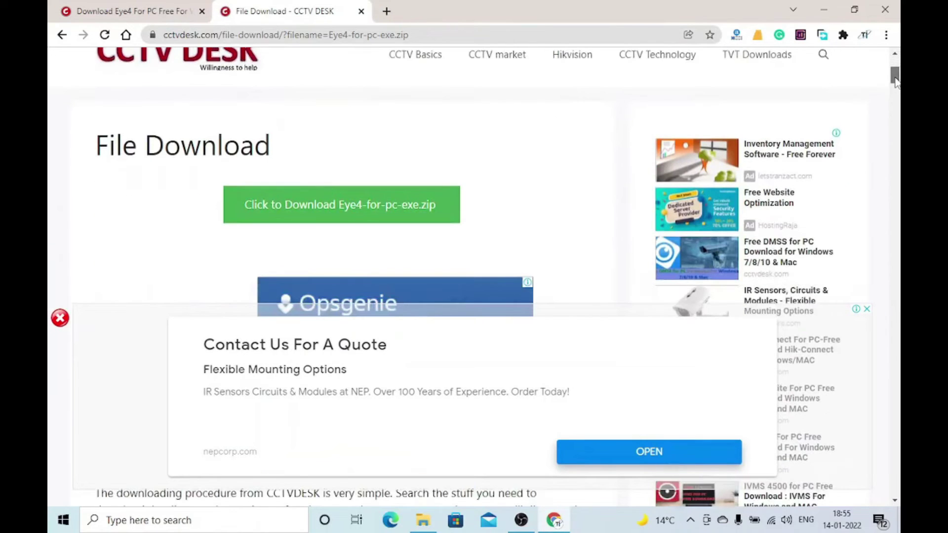
left_click(353, 217)
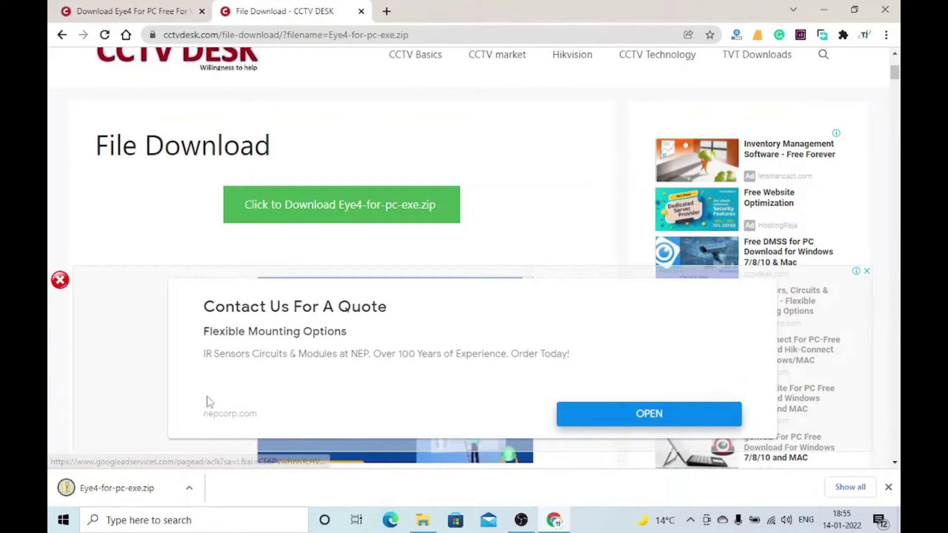
Step: Extract Eye4-for-pc-exe.zip in Downloads and open the resulting Eye4-for-pc-exe folder
left_click(194, 492)
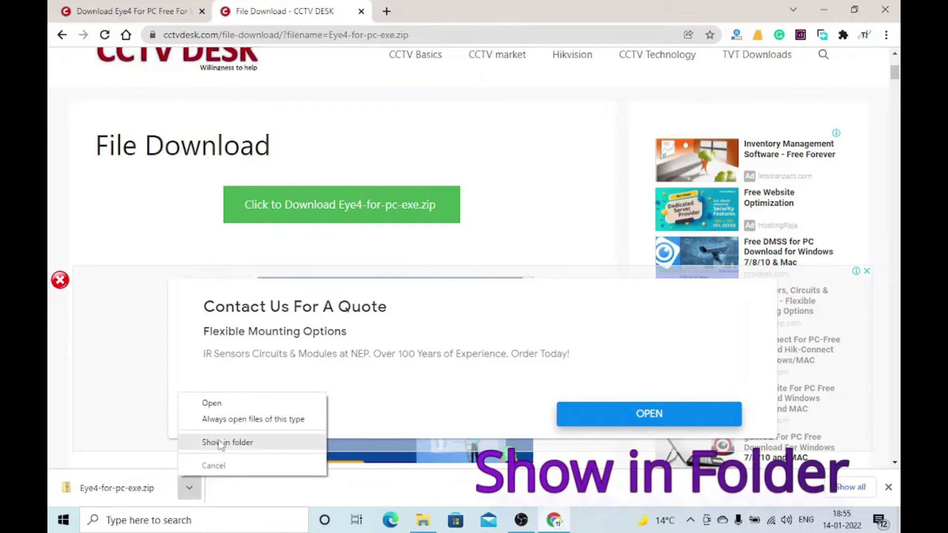
left_click(220, 443)
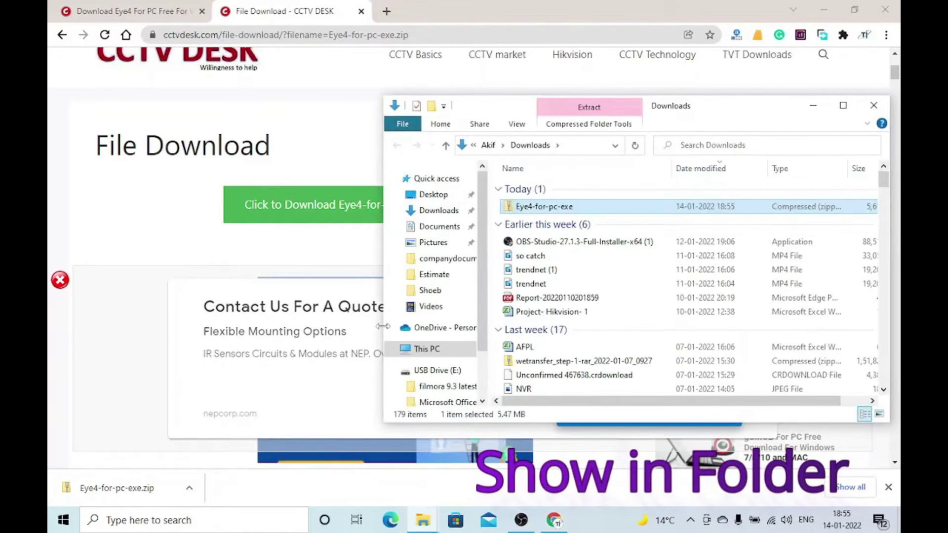
right_click(524, 206)
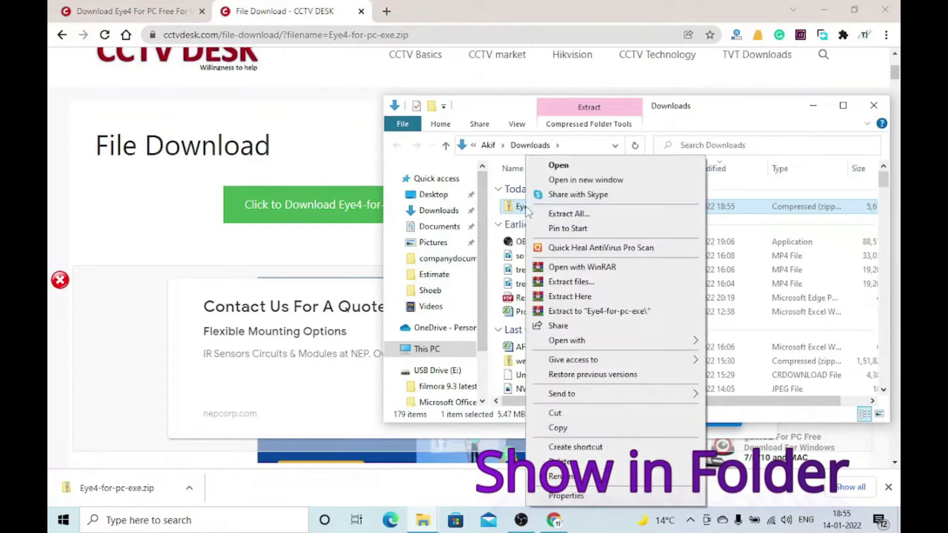
left_click(573, 313)
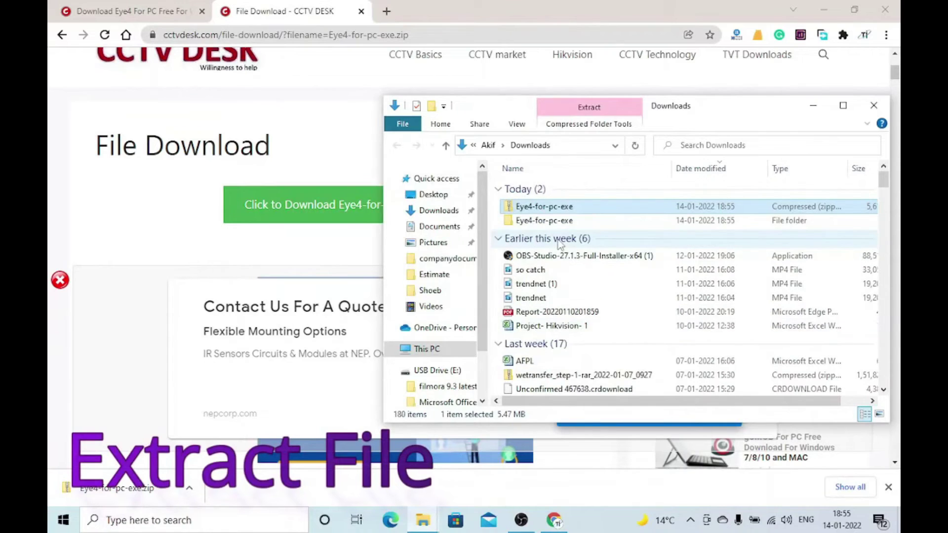
double_click(560, 222)
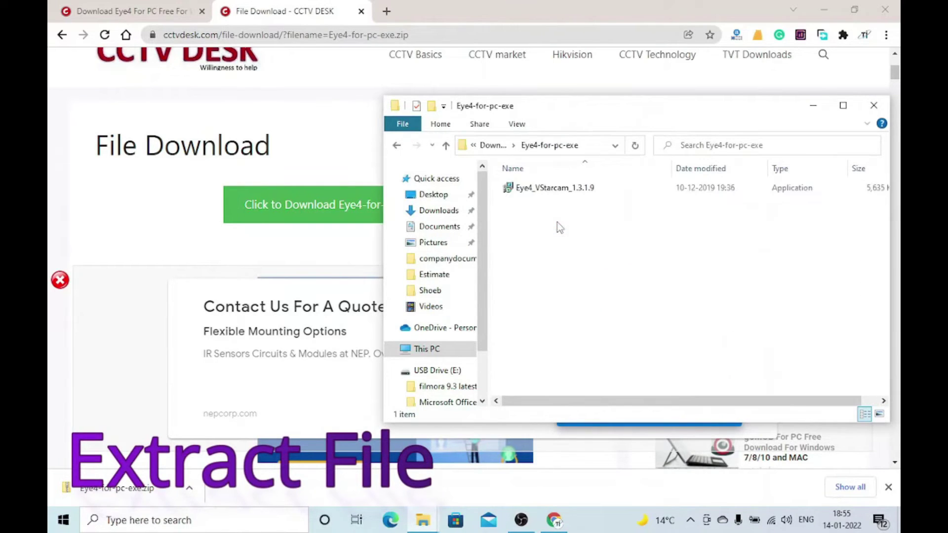
Step: Run the Eye4_VStarcam_1.3.1.9 installer with default folder and shortcuts, then launch Eye4
left_click(551, 191)
right_click(549, 191)
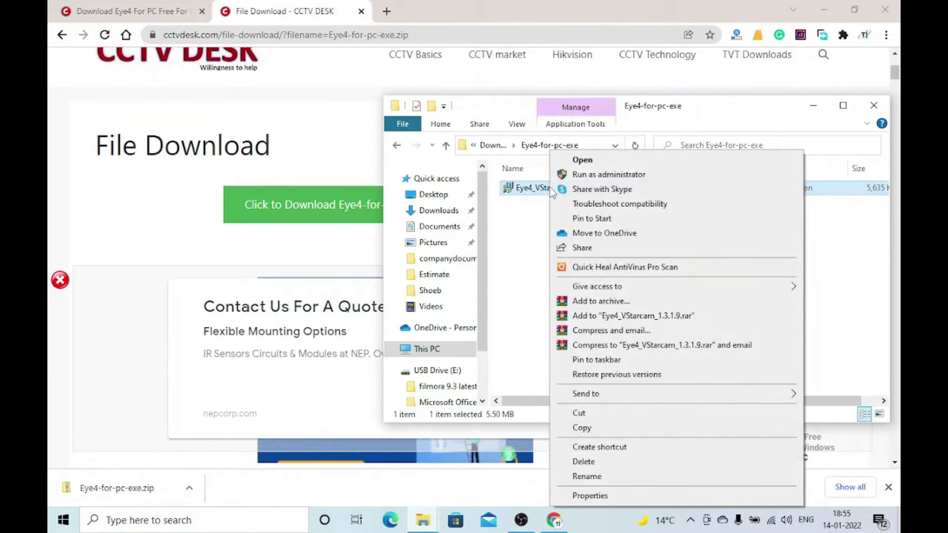
left_click(573, 158)
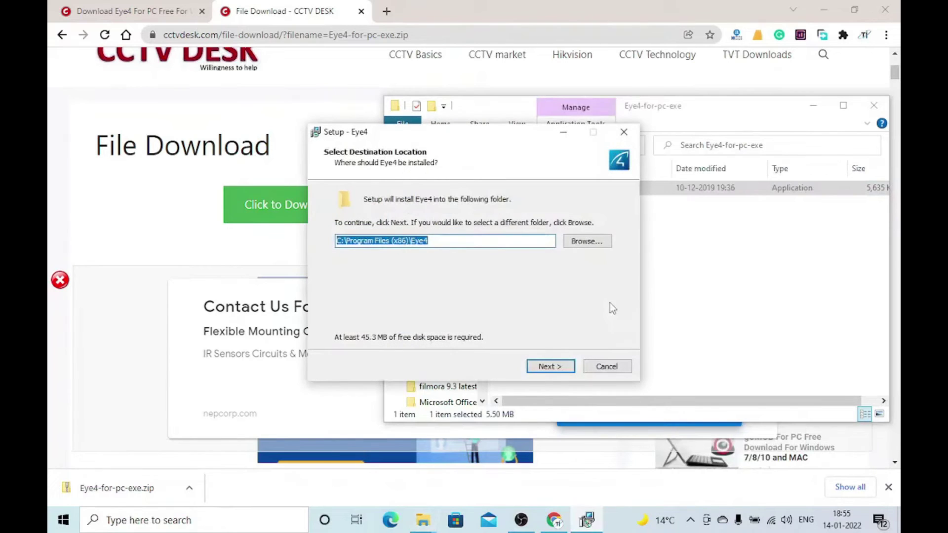
left_click(557, 370)
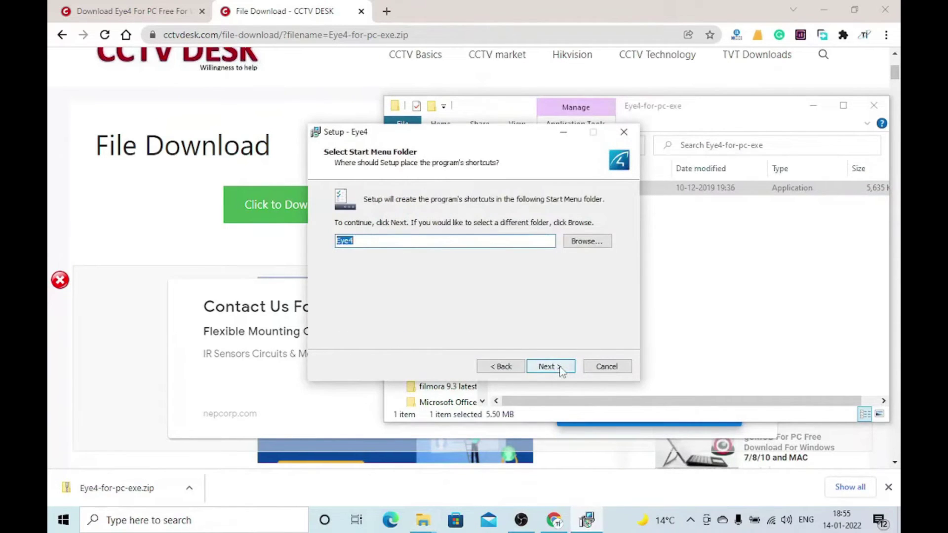
left_click(547, 367)
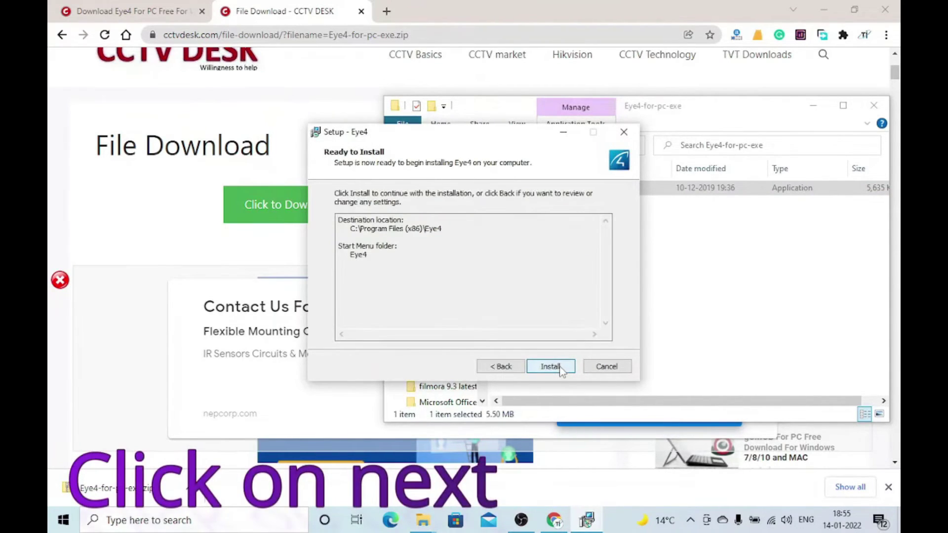
left_click(550, 366)
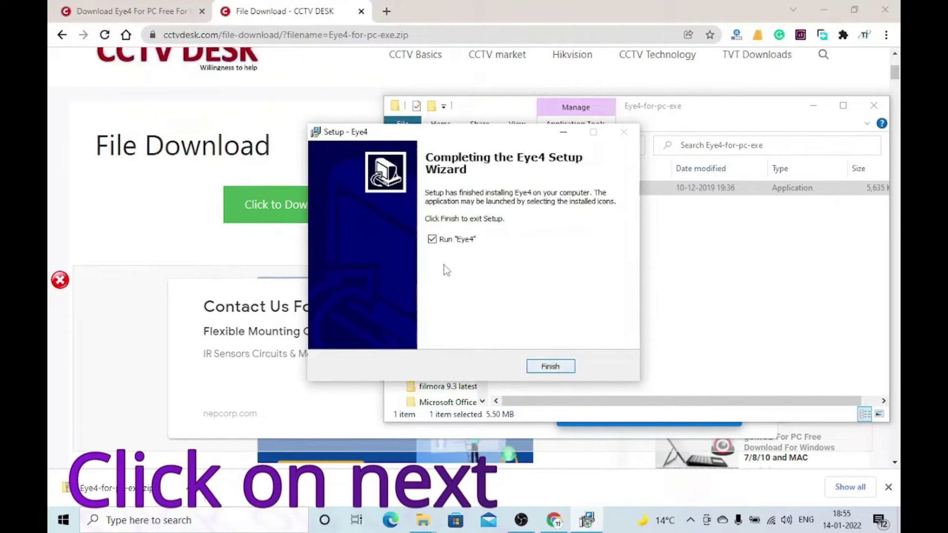
left_click(550, 367)
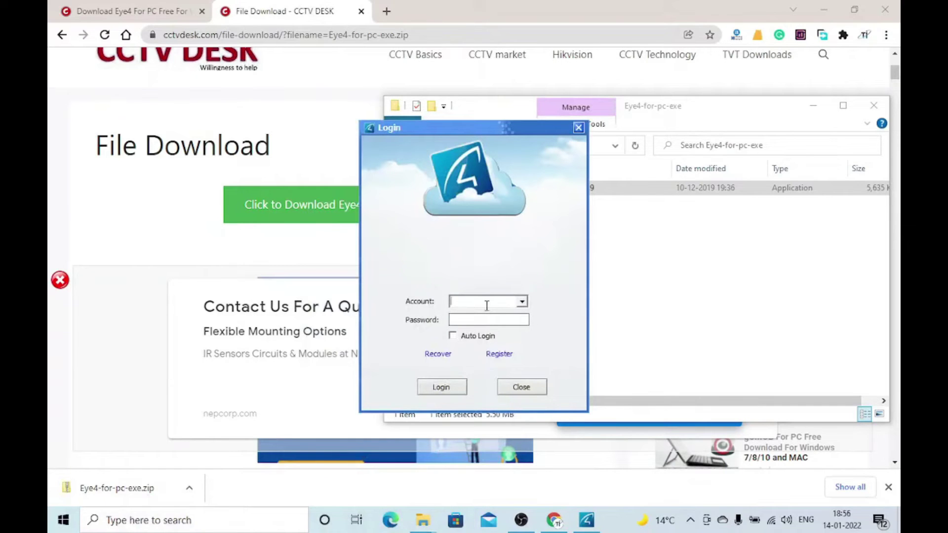
Step: Register a new Eye4 account with a password, then log in with automatic login enabled
left_click(499, 354)
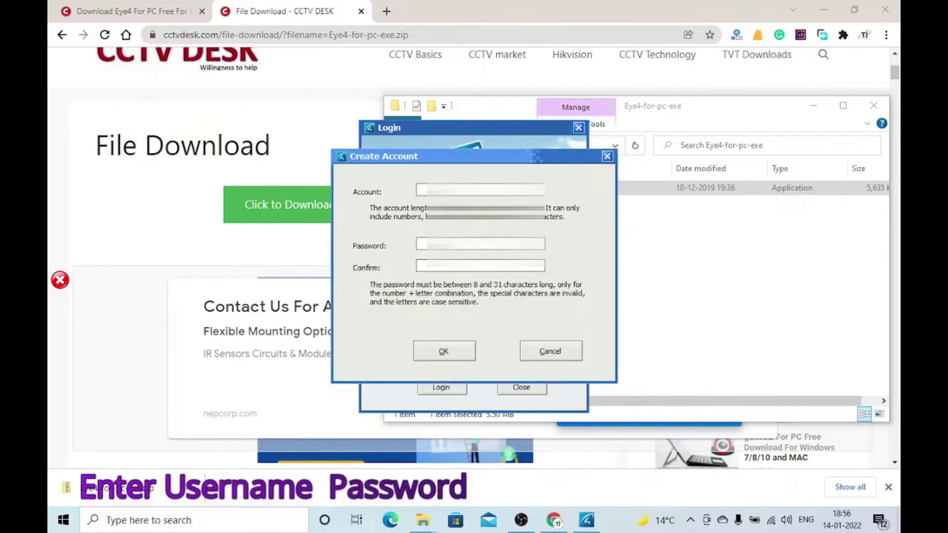
type("tec")
left_click(424, 241)
type("***")
left_click(434, 267)
type("***")
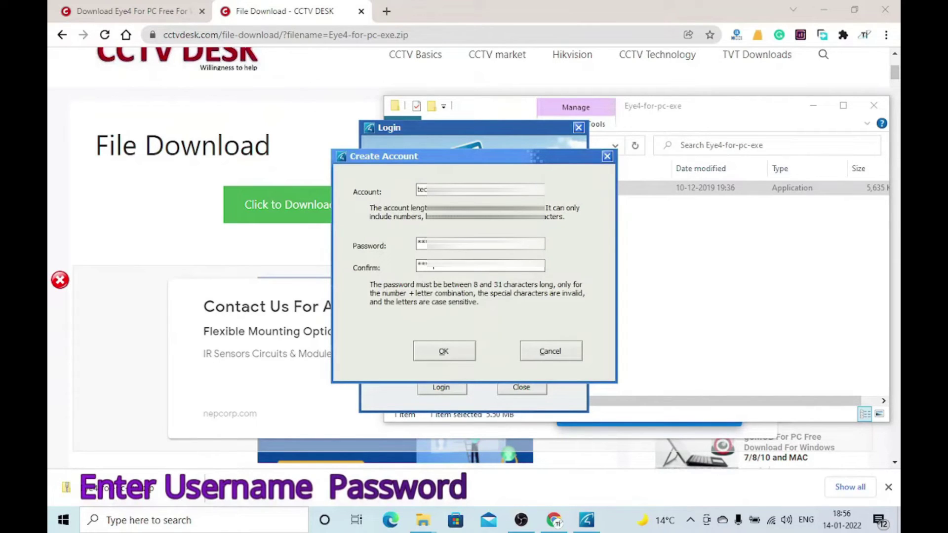
left_click(427, 351)
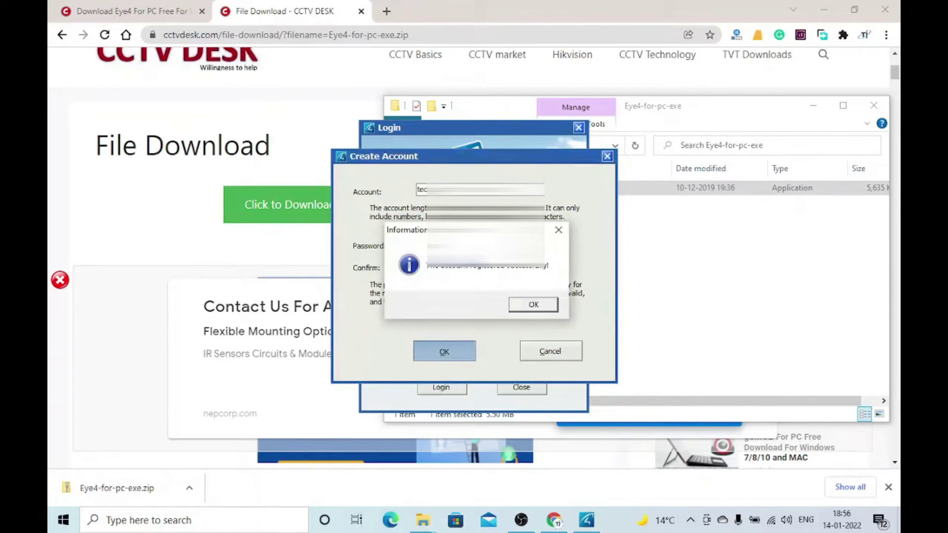
left_click(530, 302)
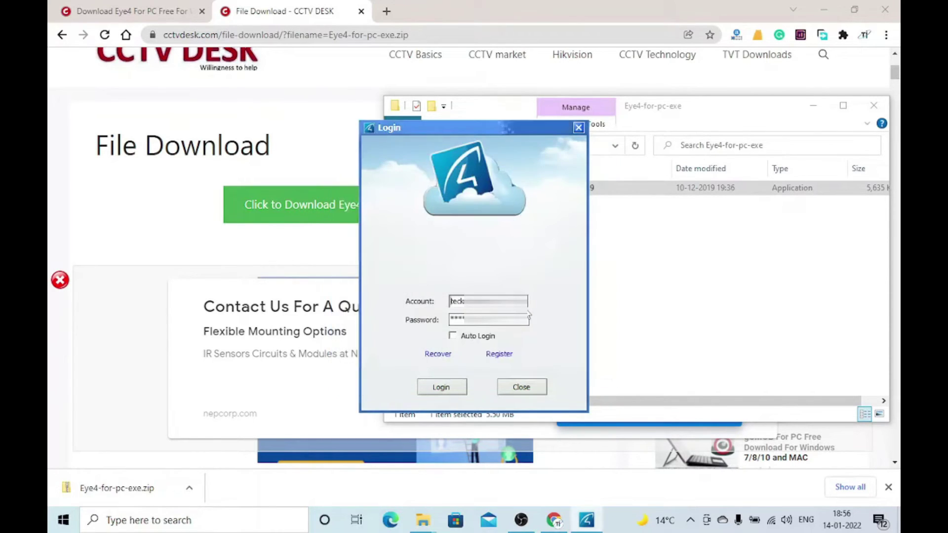
left_click(452, 336)
left_click(440, 387)
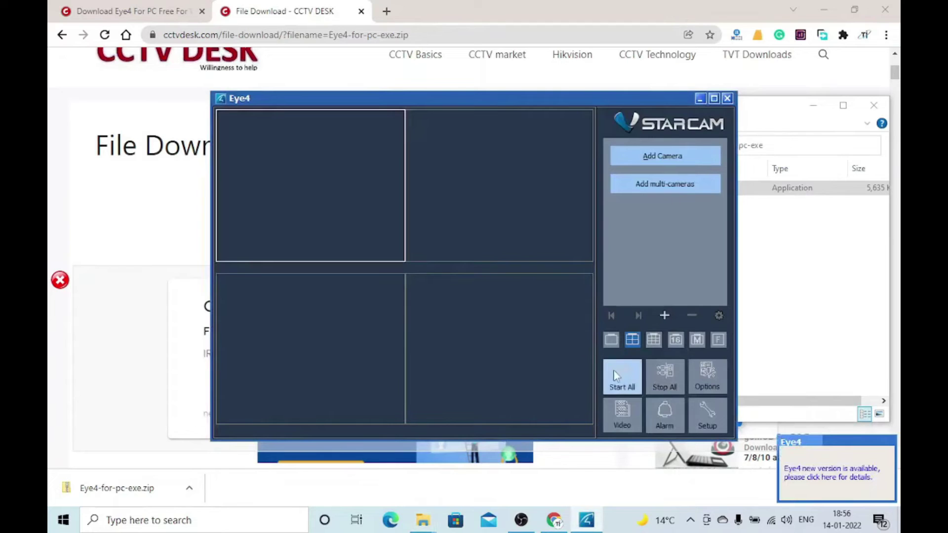
Step: Switch to the single-pane video layout, maximize Eye4, and open the Add Camera dialog
left_click(612, 341)
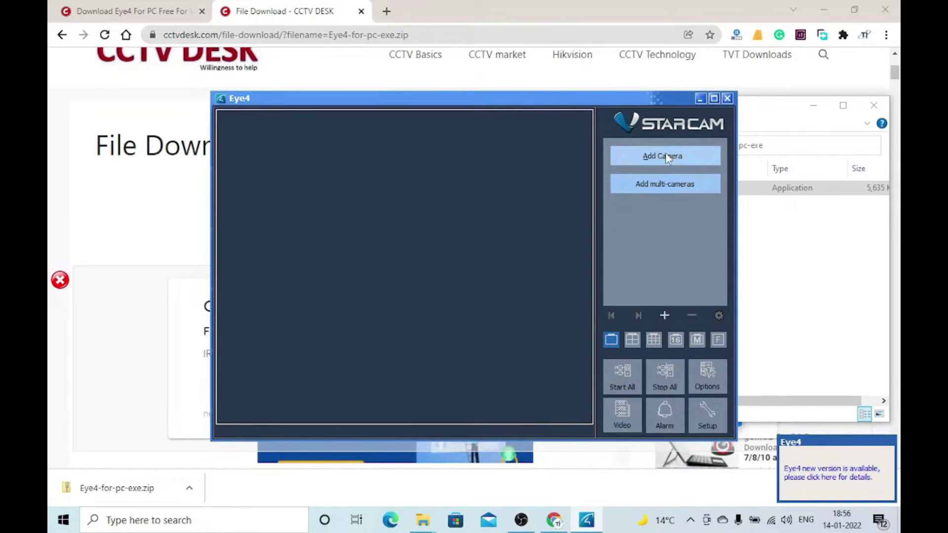
left_click(714, 99)
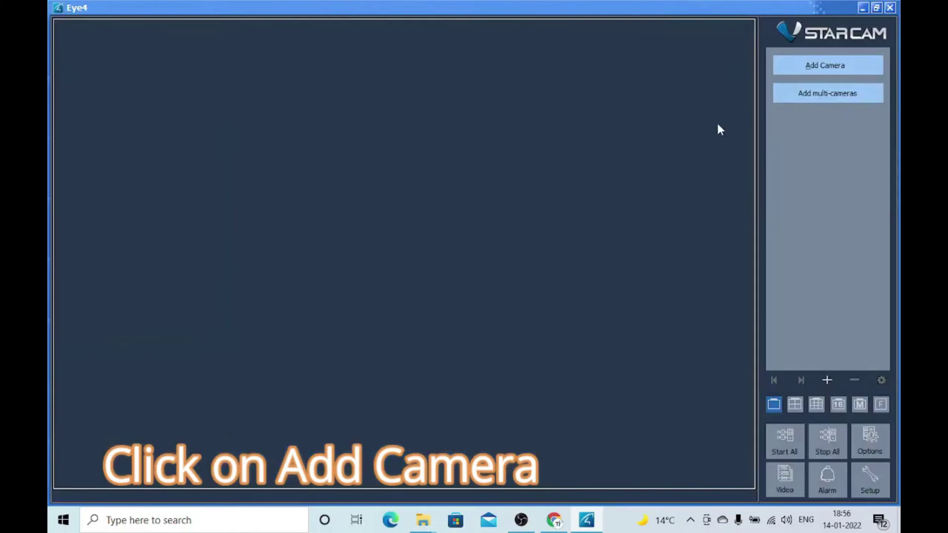
left_click(805, 69)
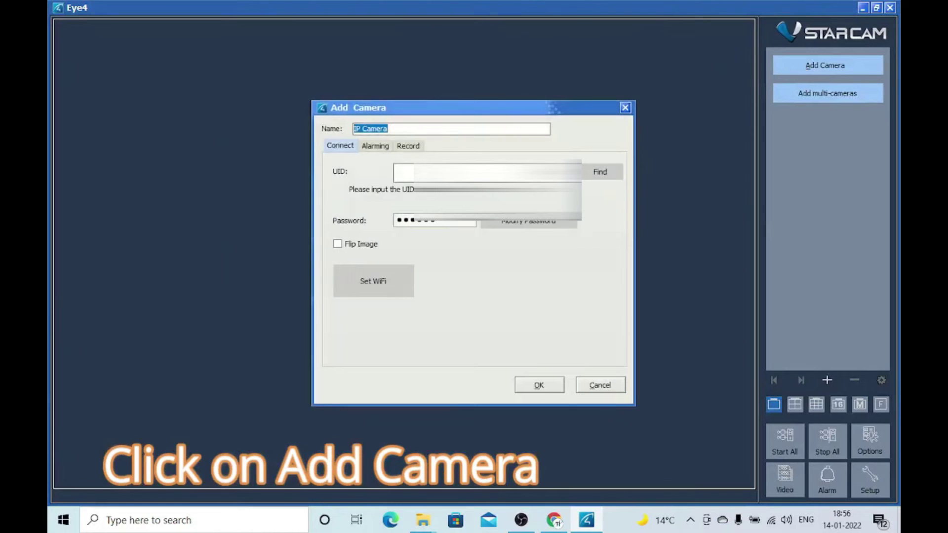
Step: Add the IP Camera by entering its UID and password, confirming to start live video
left_click(402, 172)
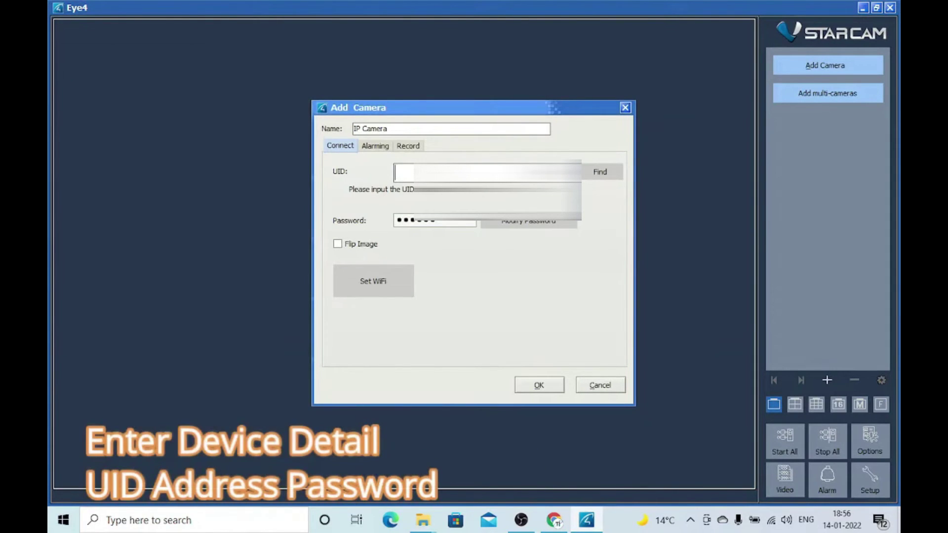
type("uhx")
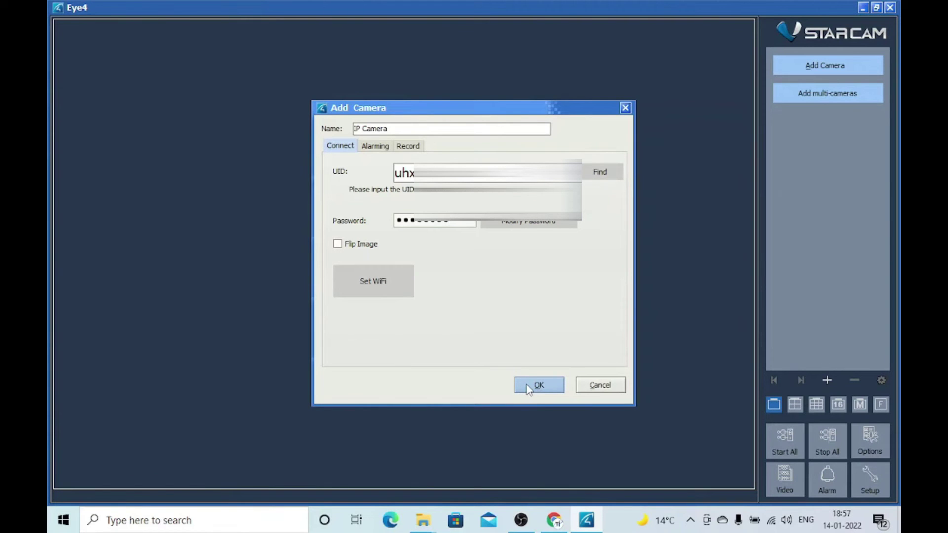
left_click(527, 387)
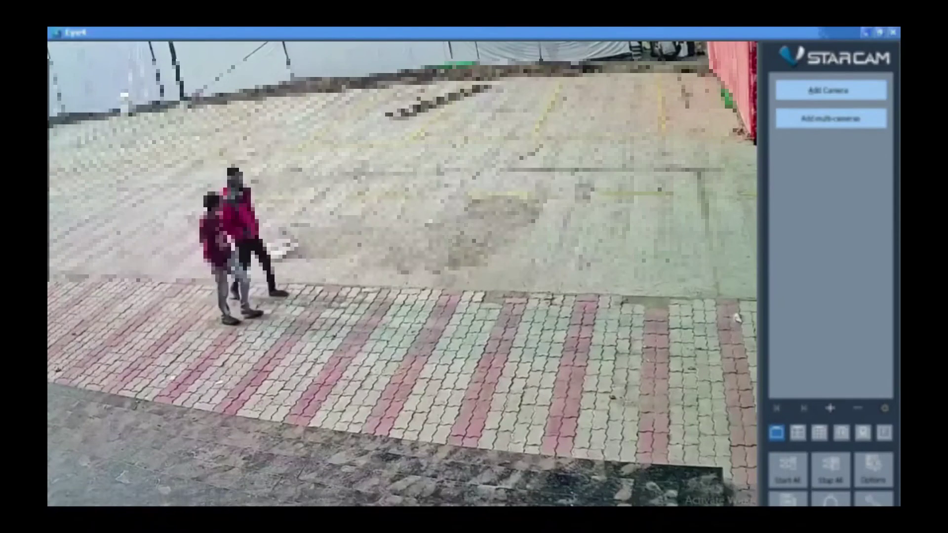